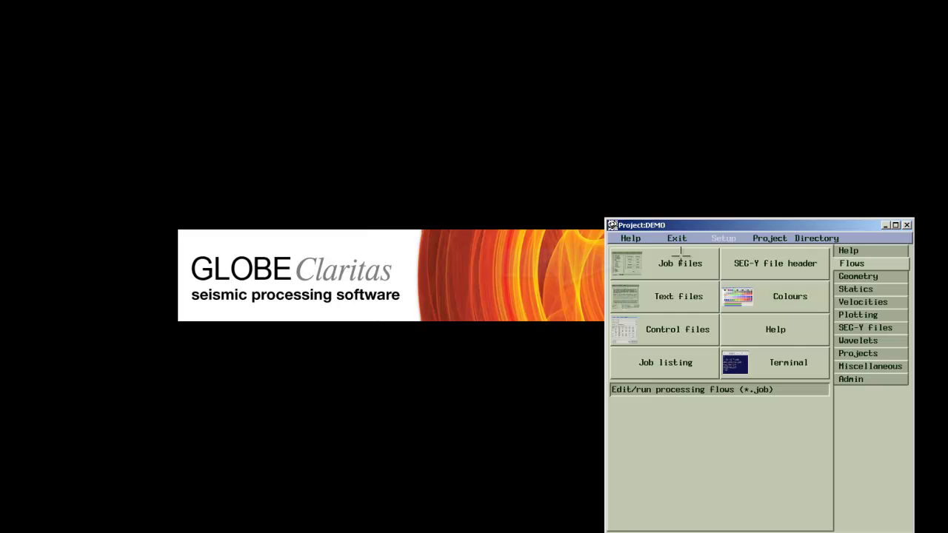
Open the demo.job flow in the Seismic Job Editor.
left_click(680, 263)
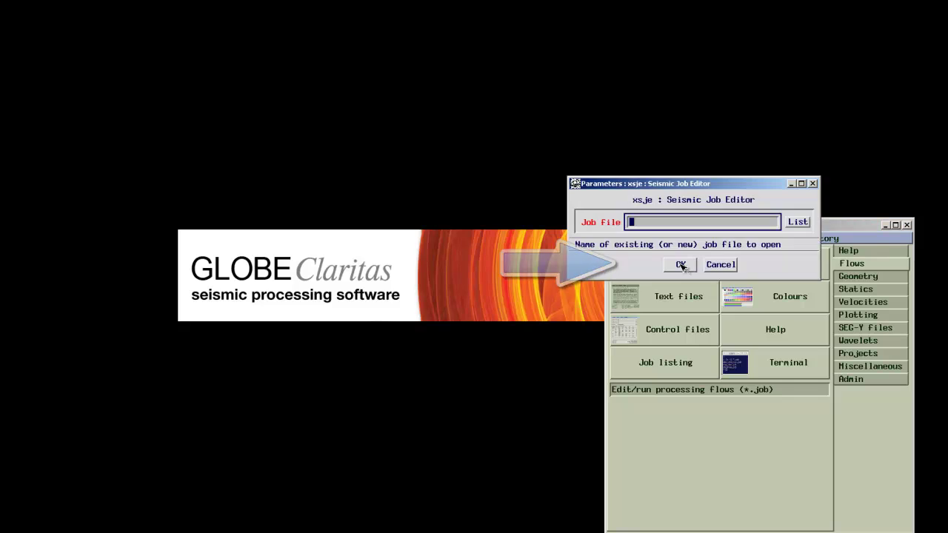
type("de")
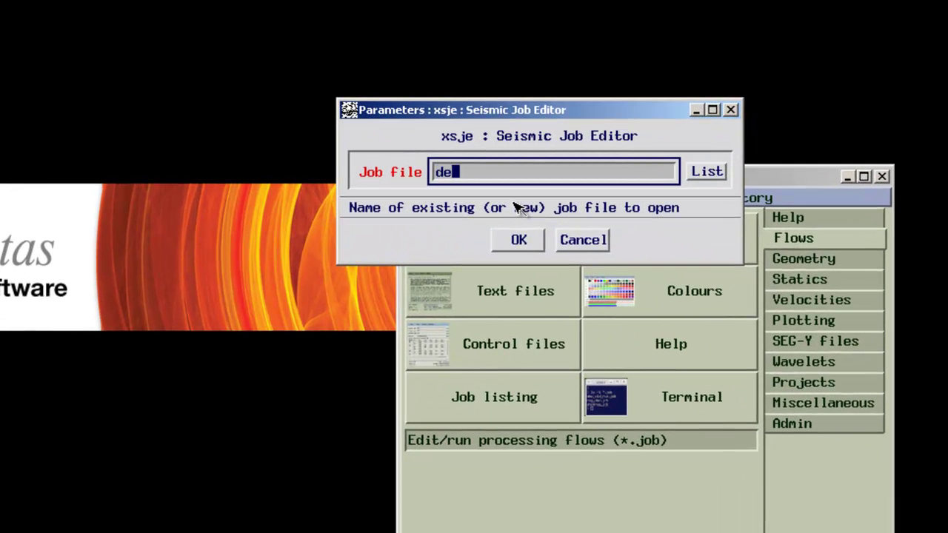
type("mo.job")
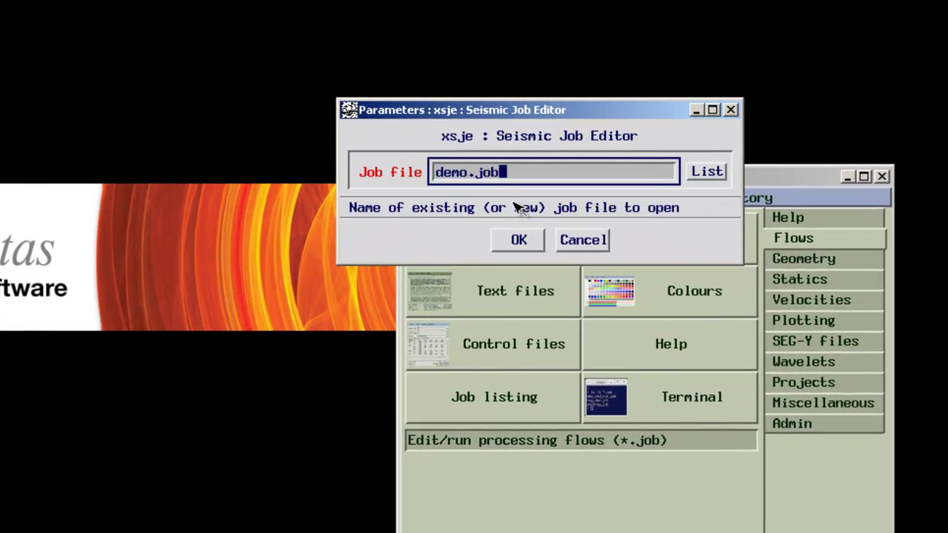
key("Return")
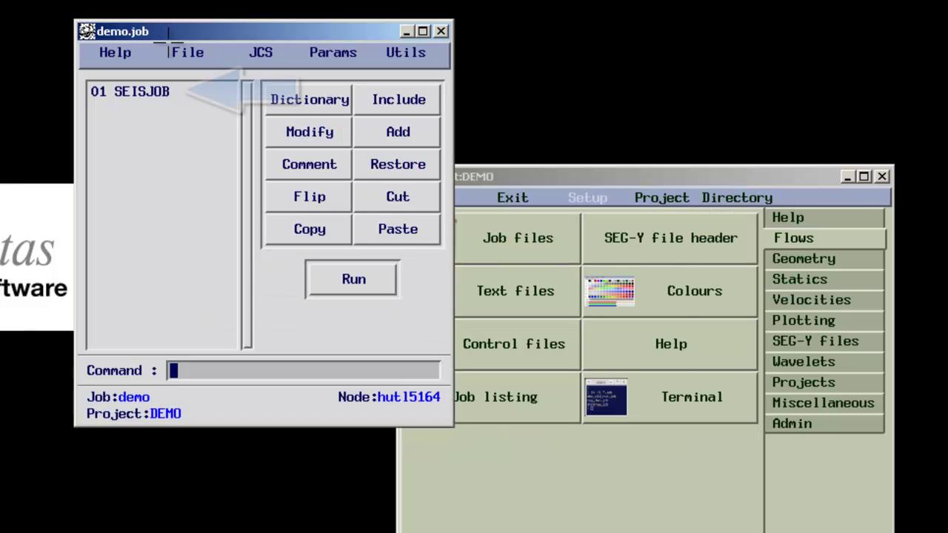
Start replacing the SEISJOB line number JOBS with 001.
double_click(133, 93)
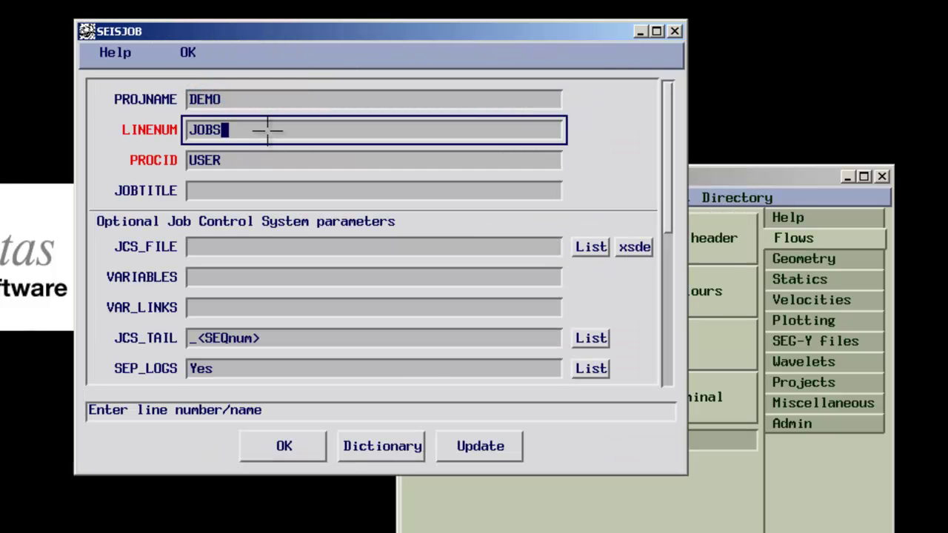
key("BackSpace")
key("BackSpace")
key("BackSpace")
key("BackSpace")
type("00")
Finish the SEISJOB line number as 001 and accept the SEISJOB parameters.
type("1")
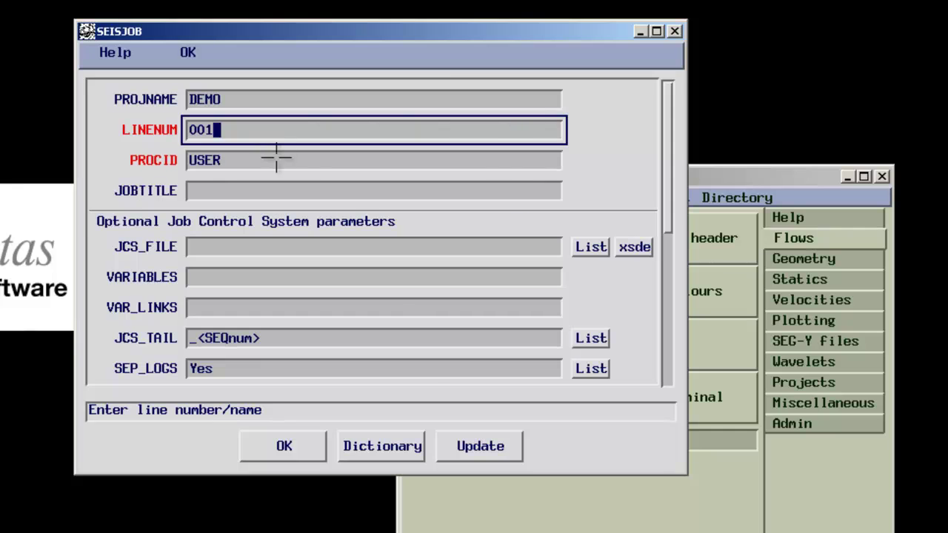
left_click(276, 158)
left_click(287, 446)
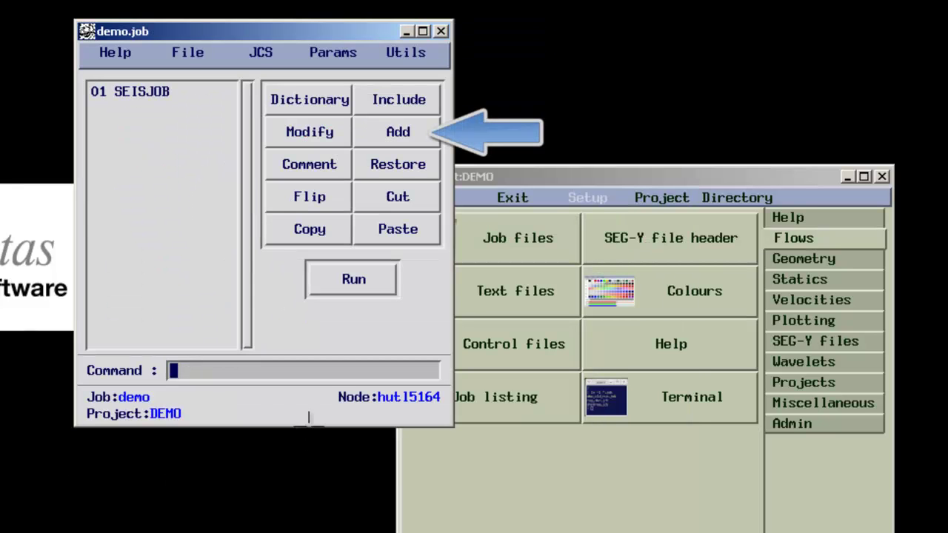
Add a READSEGY processor from the Input/Output category, after briefly browsing the alphabetical list.
left_click(403, 133)
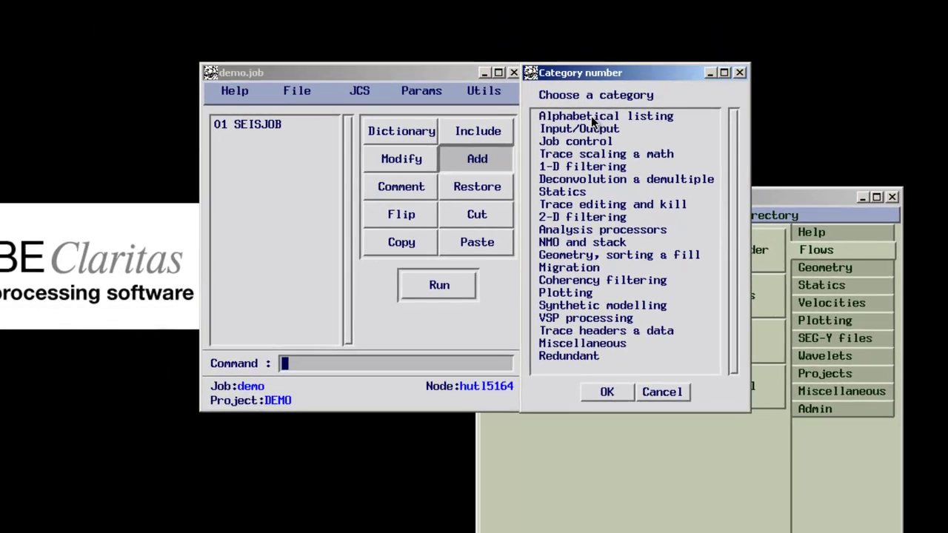
double_click(544, 81)
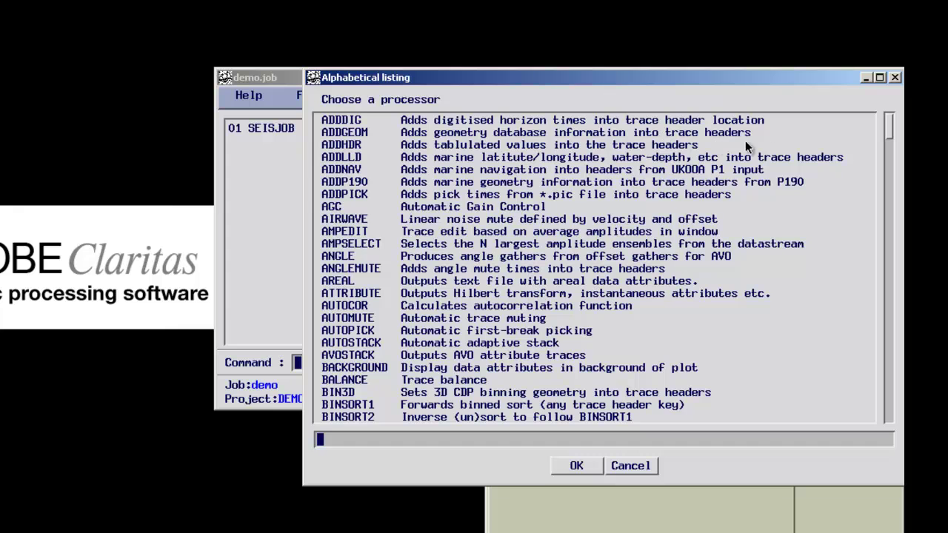
left_click_drag(886, 122, 876, 414)
left_click(624, 467)
left_click(485, 161)
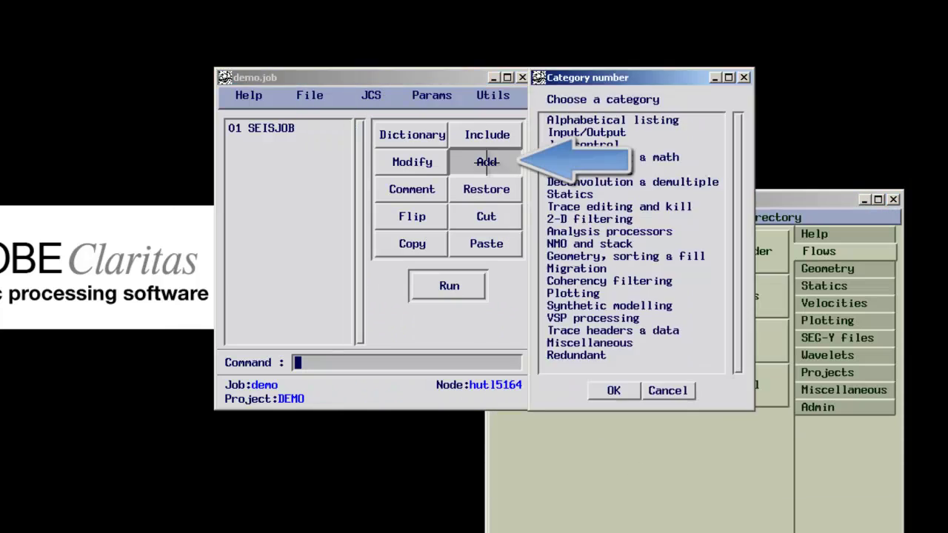
double_click(613, 136)
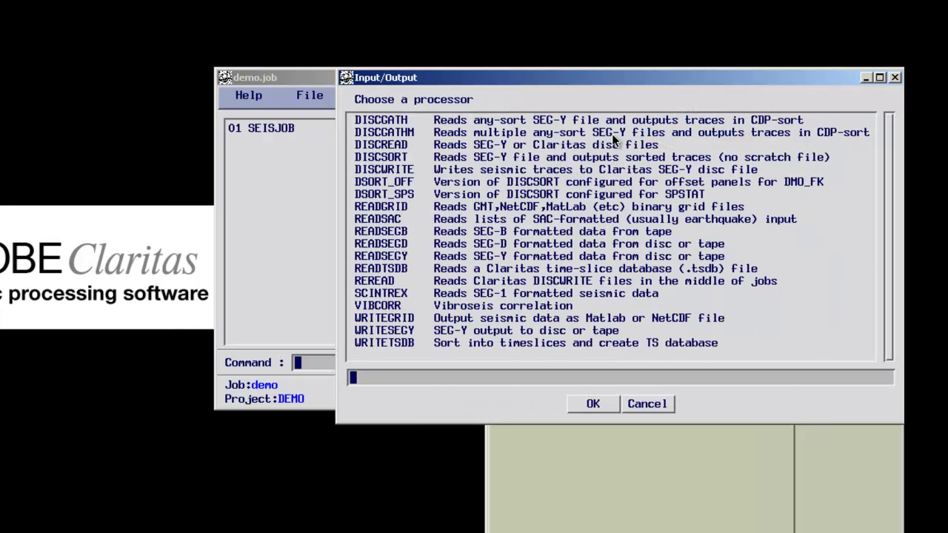
double_click(450, 257)
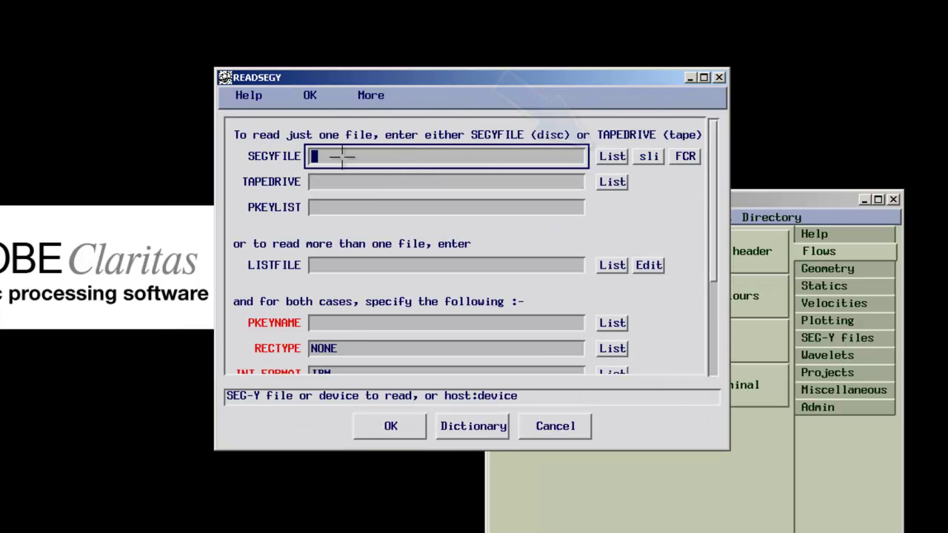
Set READSEGY to read stack_001.segy, auto-detecting formats with CDP as primary key, and accept.
left_click(612, 157)
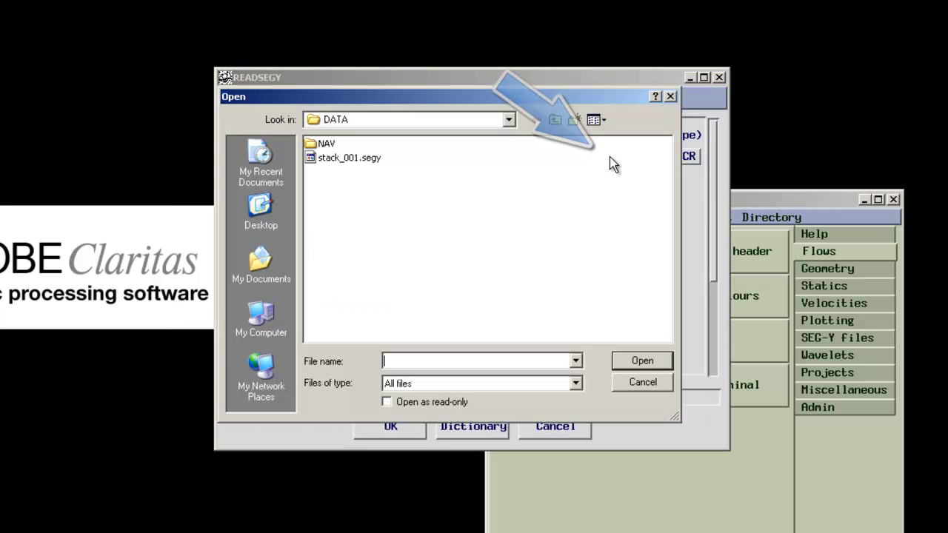
double_click(374, 161)
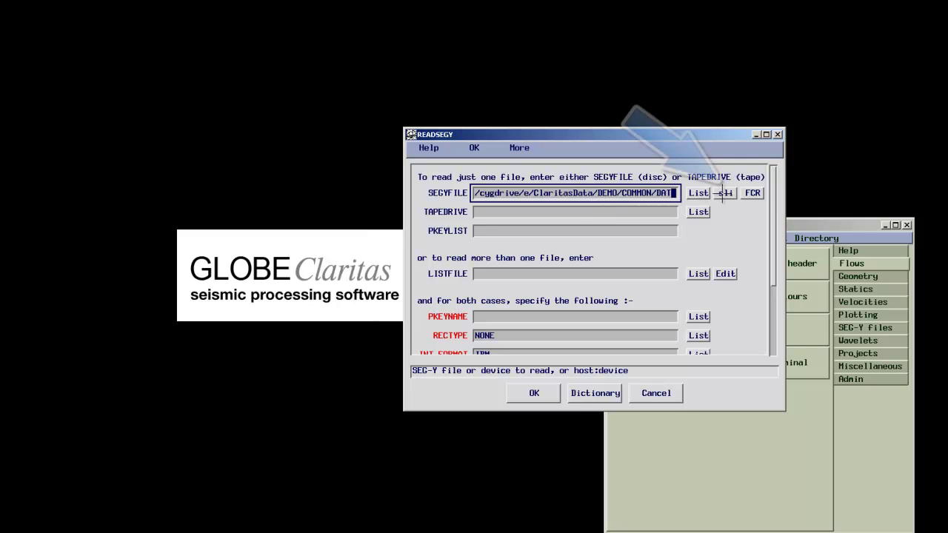
left_click(724, 194)
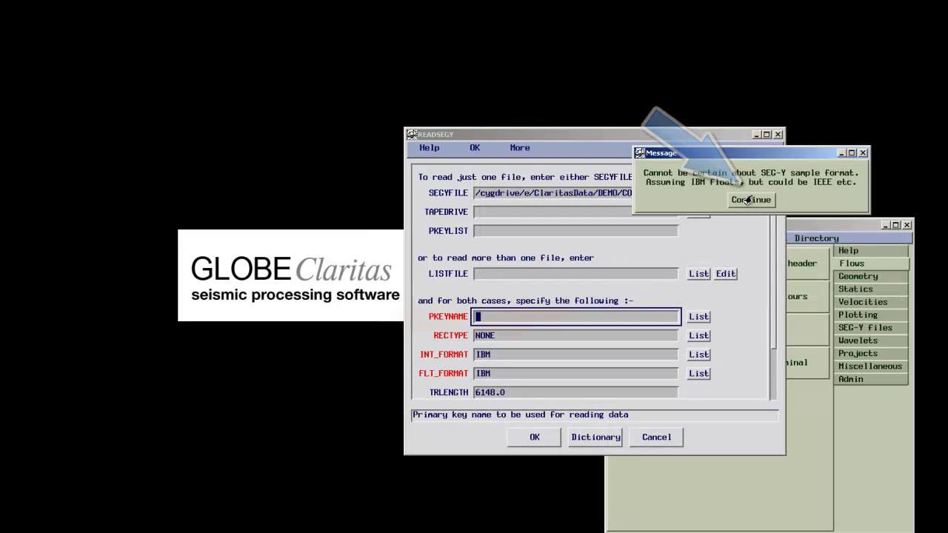
left_click(753, 200)
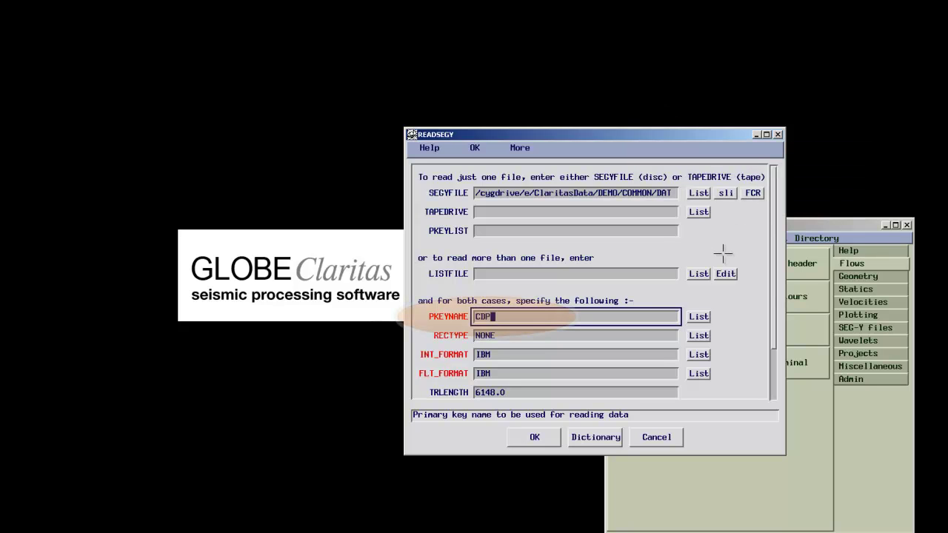
left_click(535, 437)
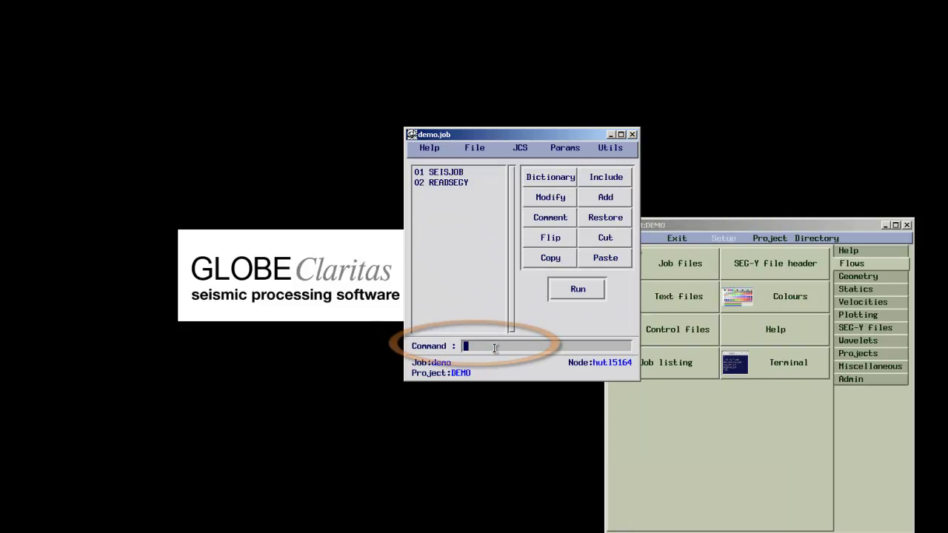
Add an AGC step with the 'add AGC' command and accept its 500 ms window.
type("add AGC 3")
key("Return")
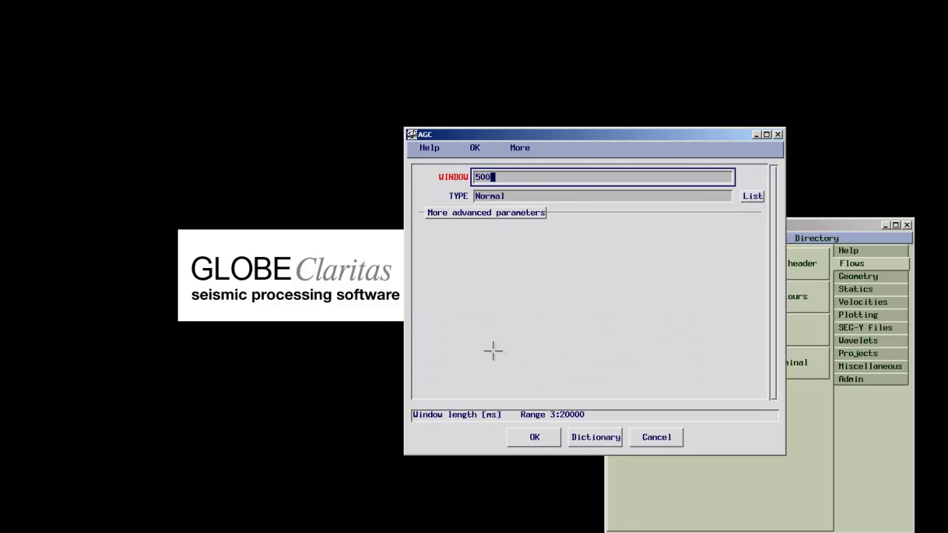
left_click(509, 212)
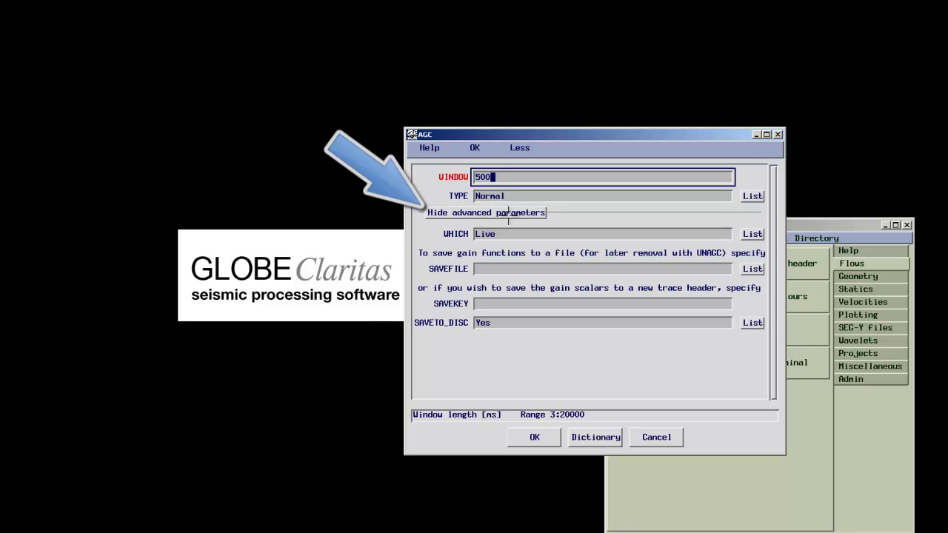
left_click(509, 212)
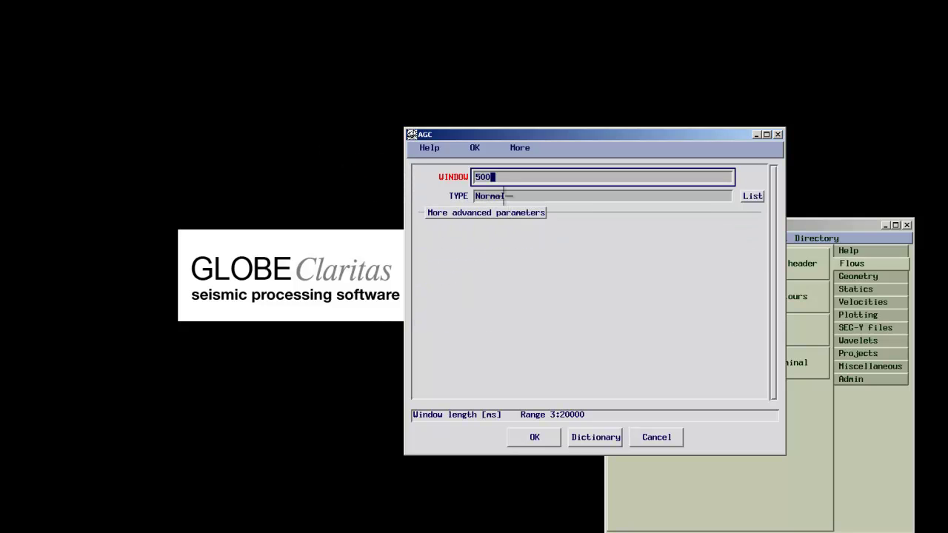
left_click(543, 437)
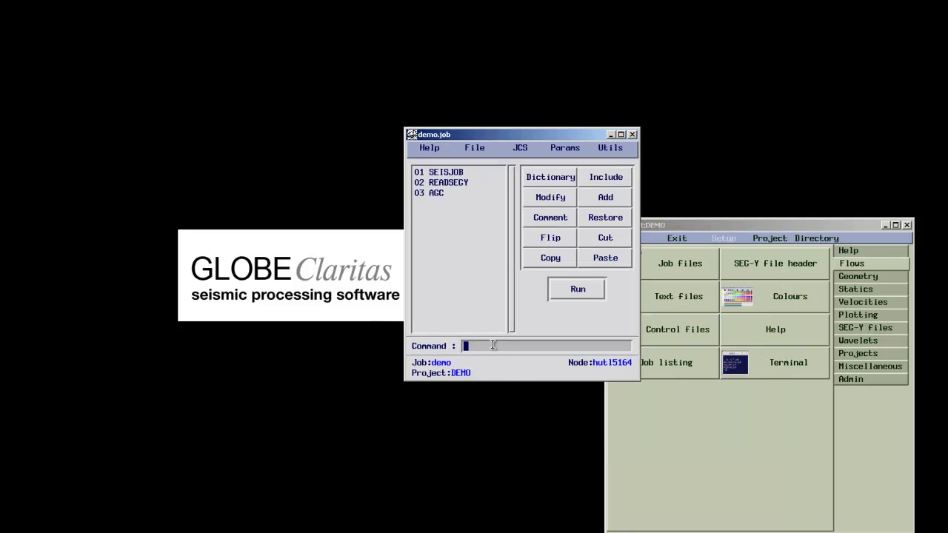
Append XVIEW with the 'app XVIEW' command, keeping Single fold mode and 1870 ensembles.
type("app XVIEW")
key("Return")
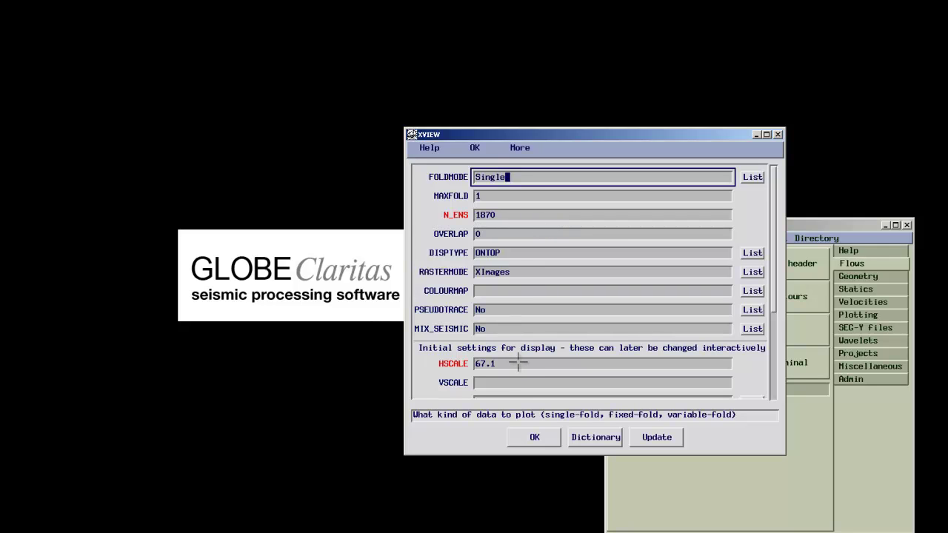
left_click(532, 436)
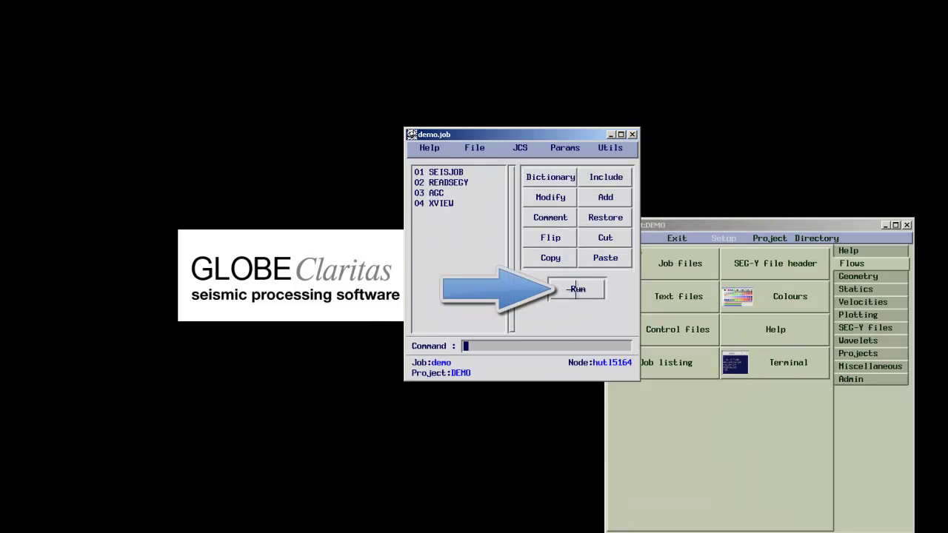
Run demo.job, view the gained seismic section, then close the XVIEW display.
left_click(576, 289)
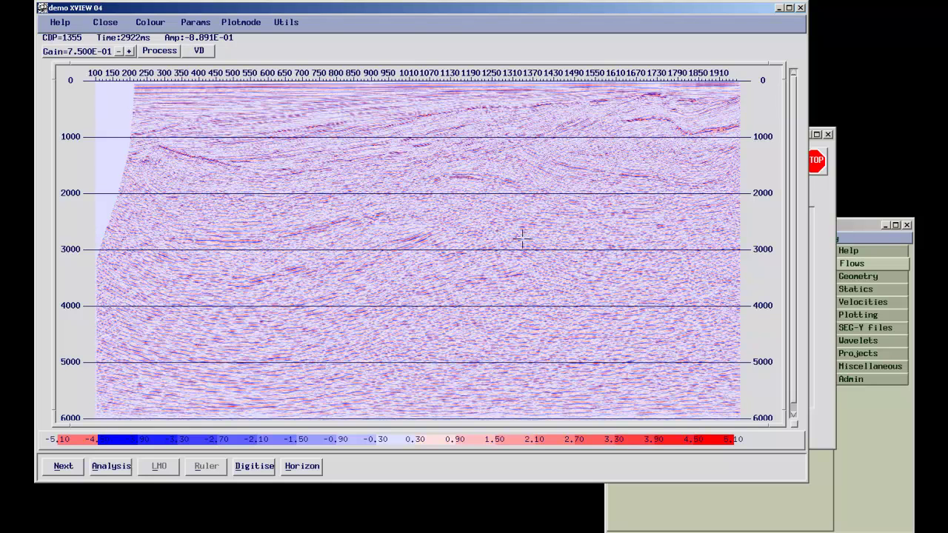
left_click(113, 23)
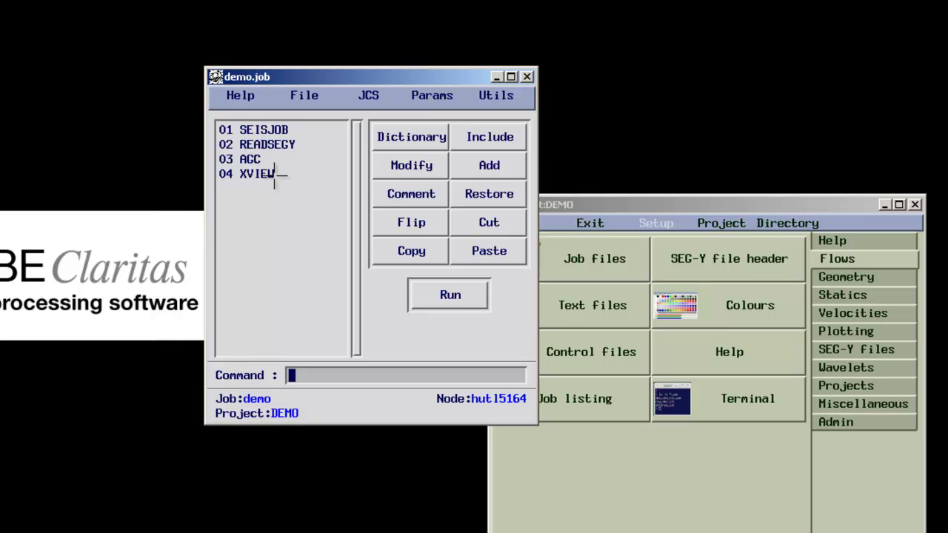
Cut the 04 XVIEW step and insert an Input/Output DISCWRITE step after AGC.
left_click(256, 174)
left_click(482, 223)
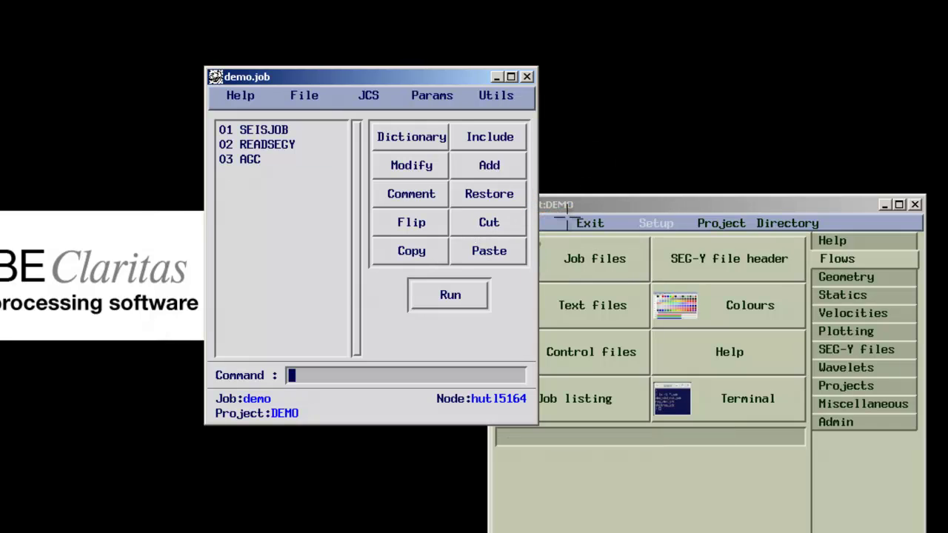
left_click(490, 165)
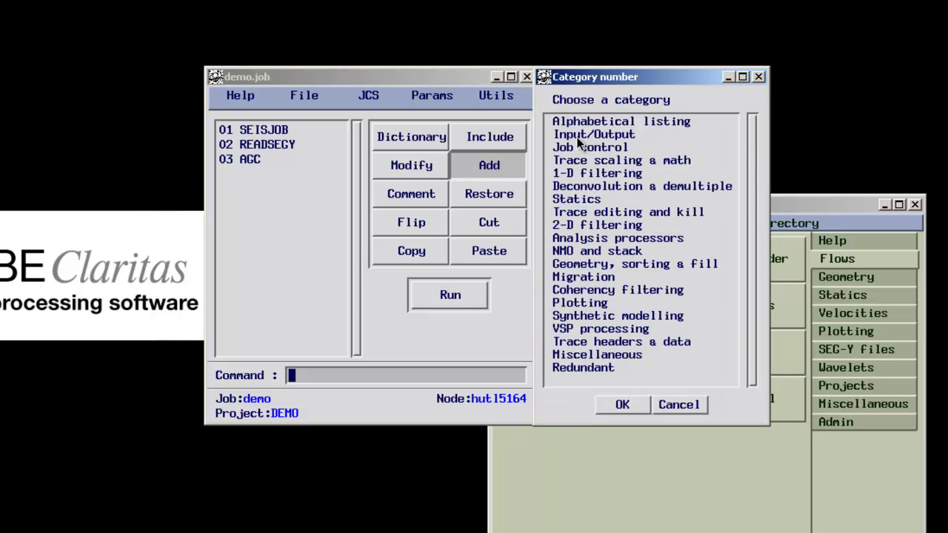
double_click(579, 138)
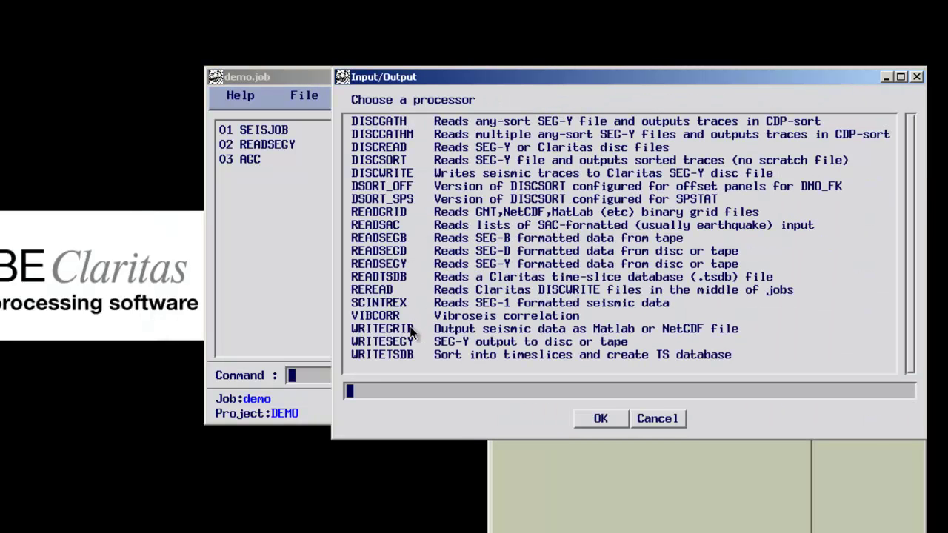
double_click(412, 336)
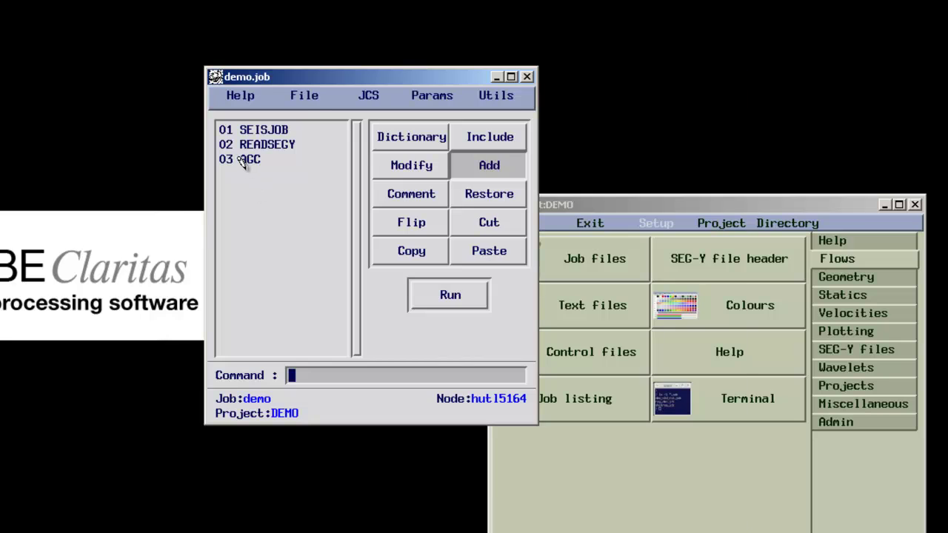
left_click(244, 169)
Set the DISCWRITE FILENAME to ../DATA/demo.stack and accept the settings.
key("BackSpace")
key("BackSpace")
key("BackSpace")
key("BackSpace")
key("BackSpace")
key("BackSpace")
key("BackSpace")
key("BackSpace")
key("BackSpace")
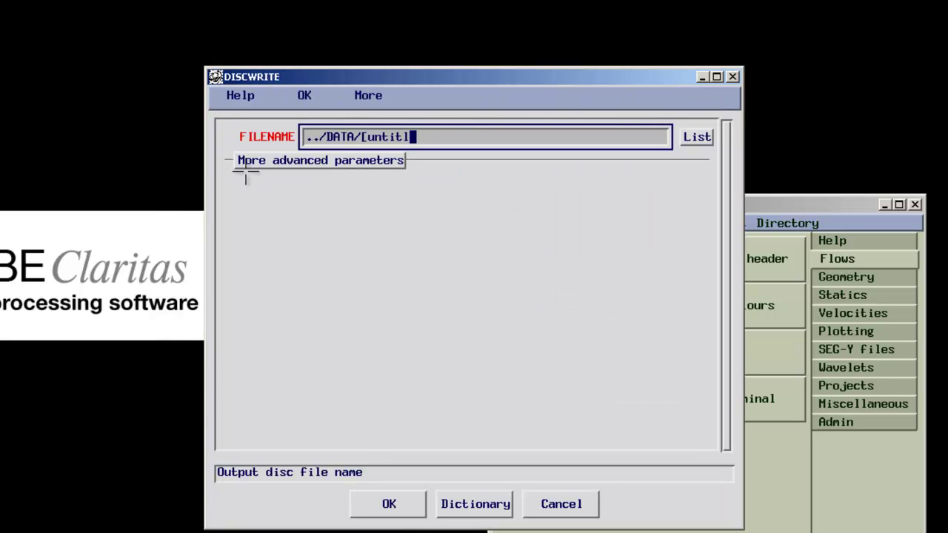
key("BackSpace")
type("demo.stack")
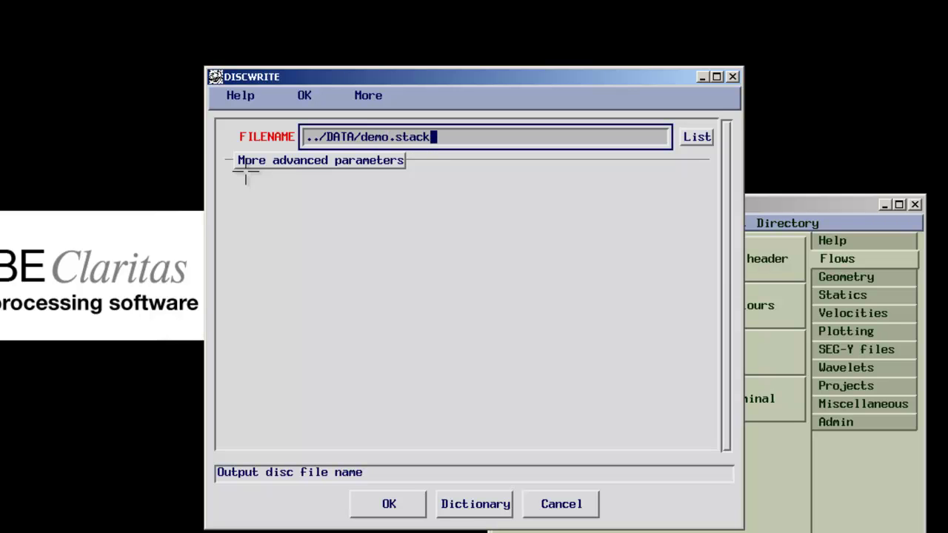
left_click(390, 504)
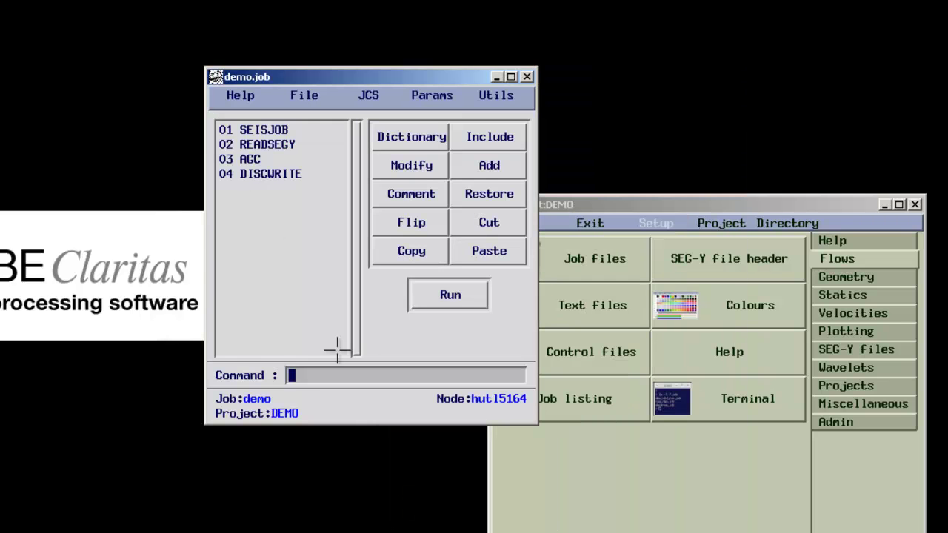